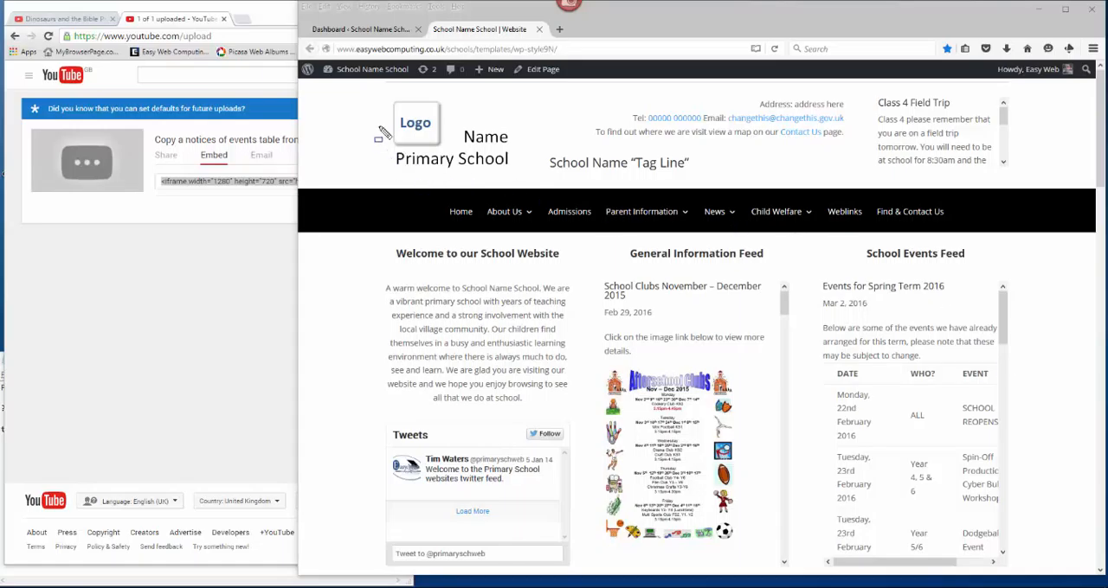
{"action": "left_click_drag", "start_coordinate": [375, 87], "coordinate": [1021, 564]}
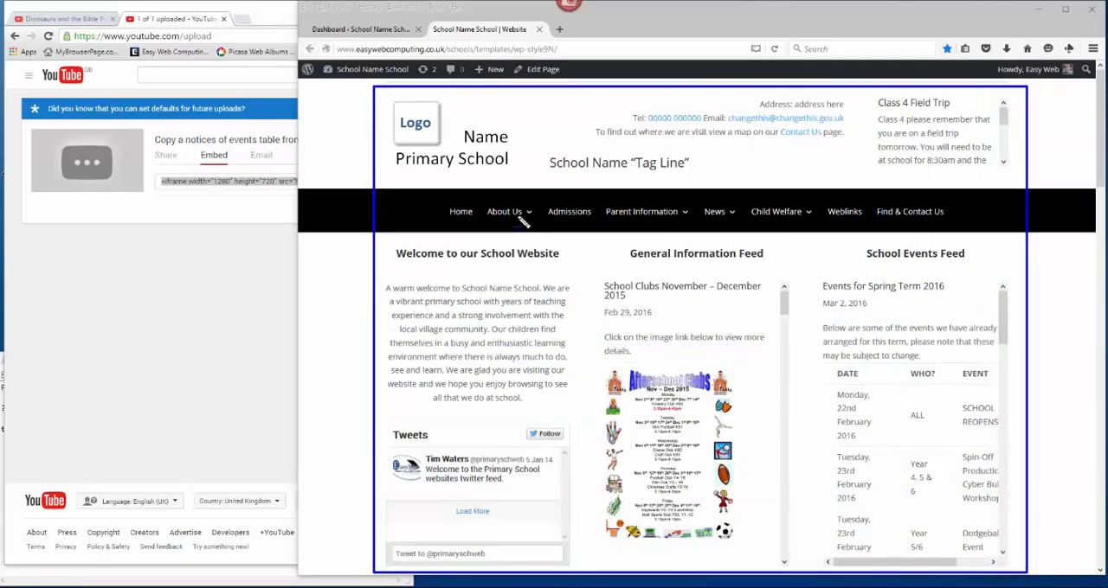
{"action": "left_click_drag", "start_coordinate": [428, 21], "coordinate": [547, 45]}
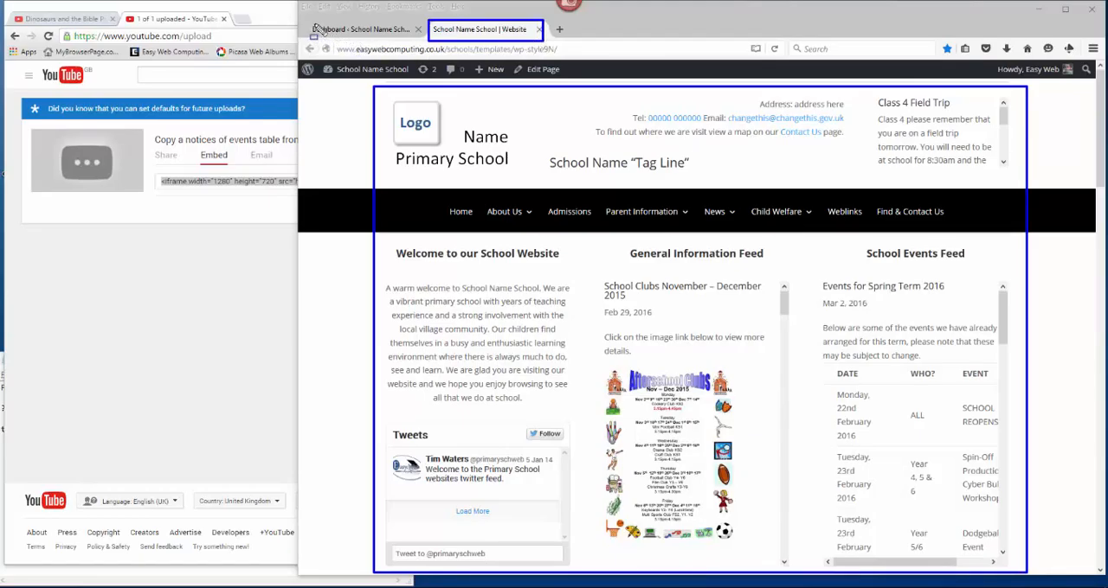
{"action": "left_click_drag", "start_coordinate": [312, 22], "coordinate": [427, 42]}
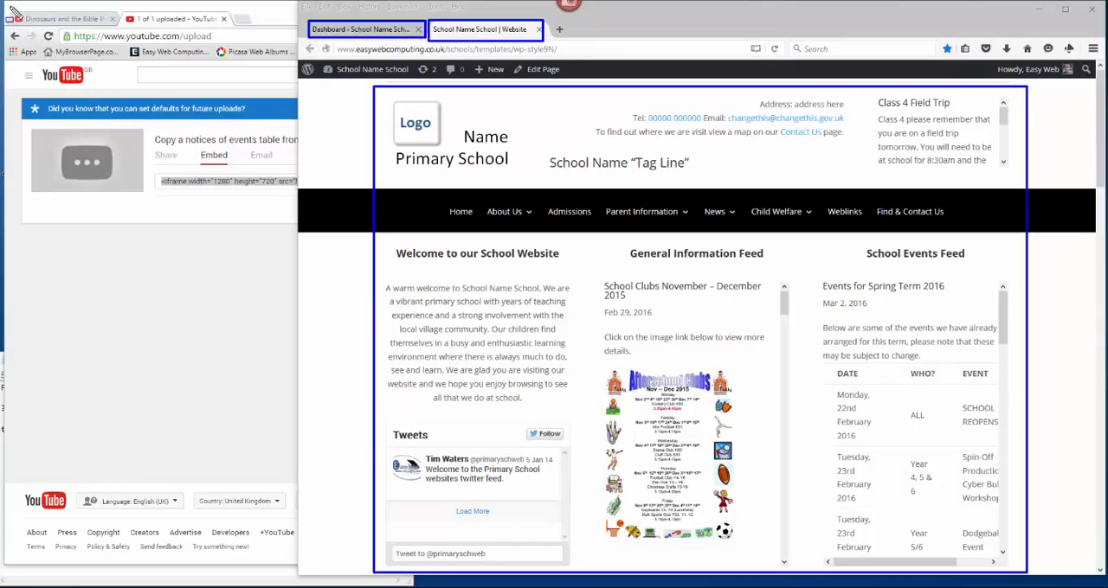
{"action": "left_click_drag", "start_coordinate": [10, 31], "coordinate": [295, 524]}
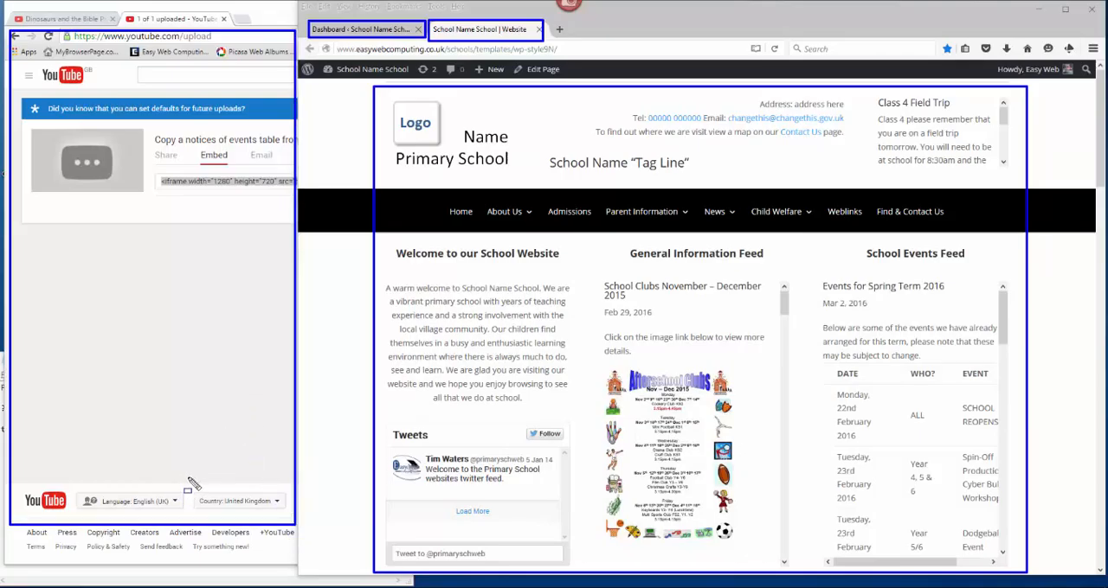
{"action": "key", "text": "Escape"}
Switch to the YouTube upload page and select the embed code of the video "Copy a notices of events table from Word"
{"action": "left_click", "coordinate": [192, 421]}
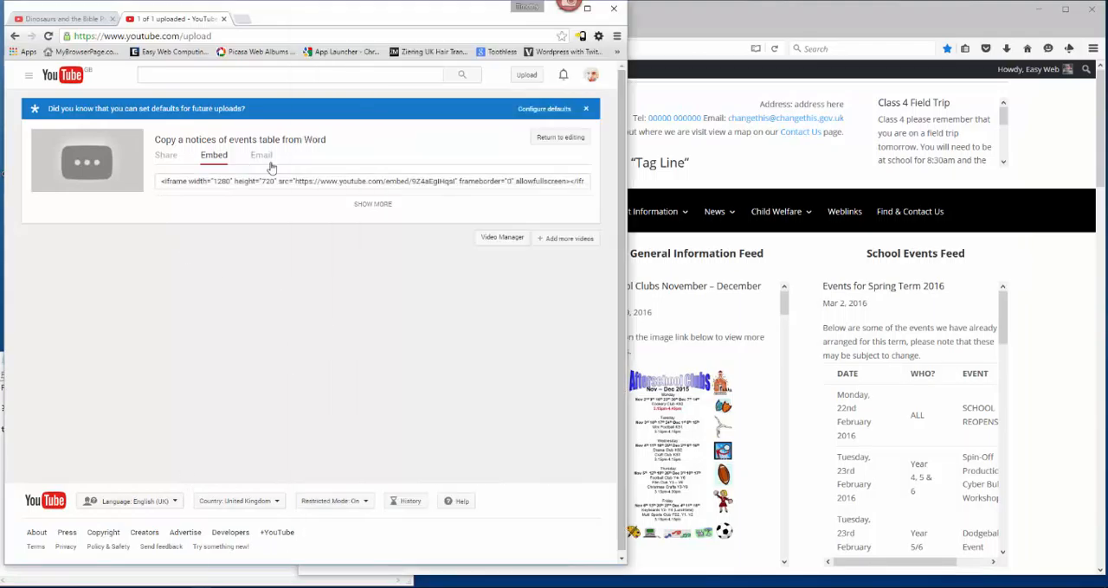
{"action": "left_click", "coordinate": [291, 182]}
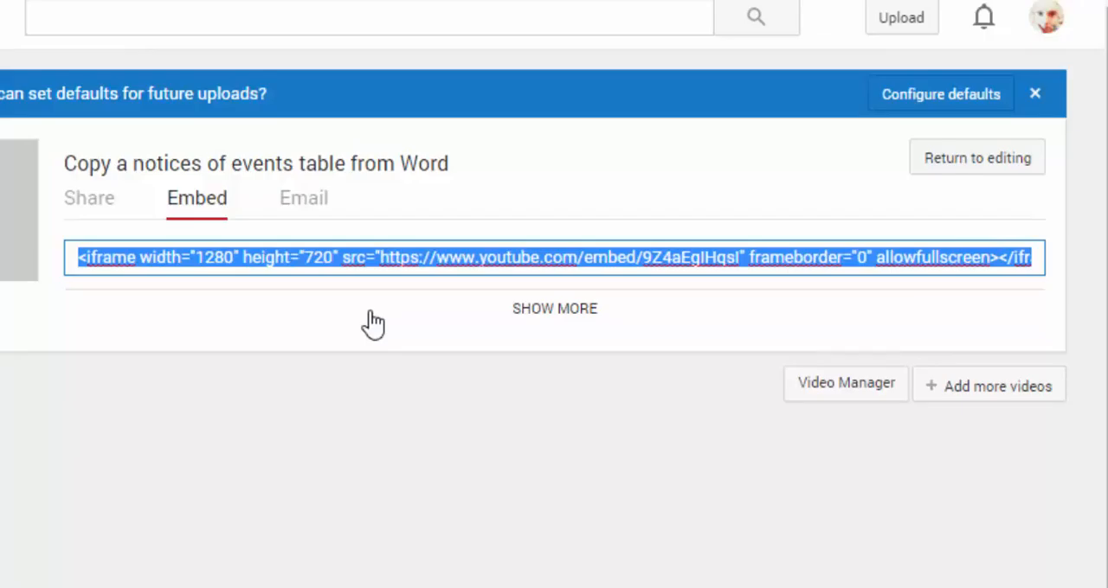
{"action": "key", "text": "ctrl+shift+d"}
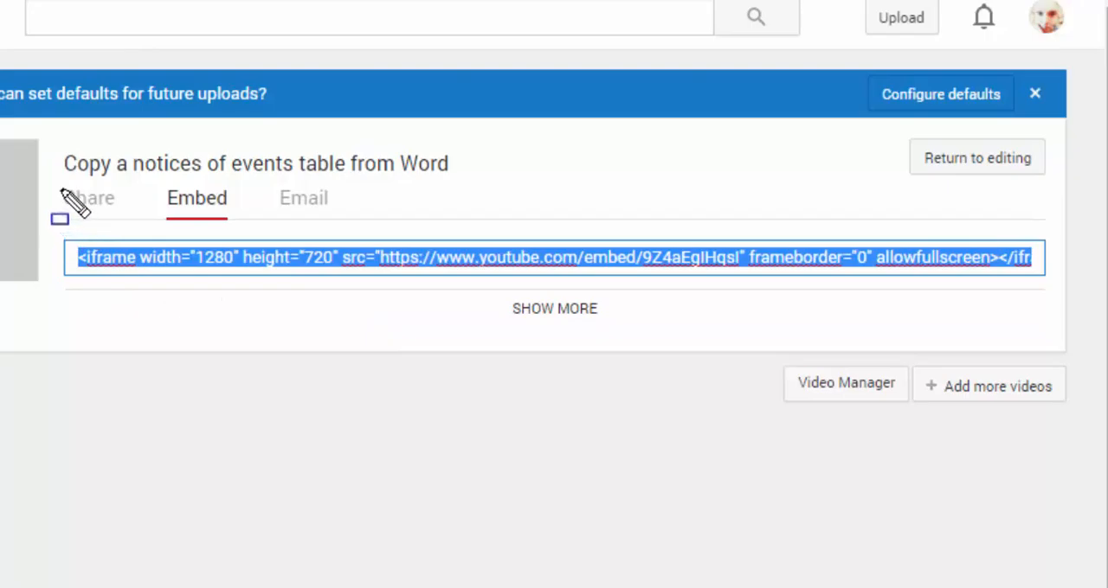
{"action": "left_click_drag", "start_coordinate": [56, 181], "coordinate": [125, 218]}
{"action": "left_click_drag", "start_coordinate": [160, 182], "coordinate": [237, 230]}
{"action": "left_click_drag", "start_coordinate": [271, 179], "coordinate": [337, 217]}
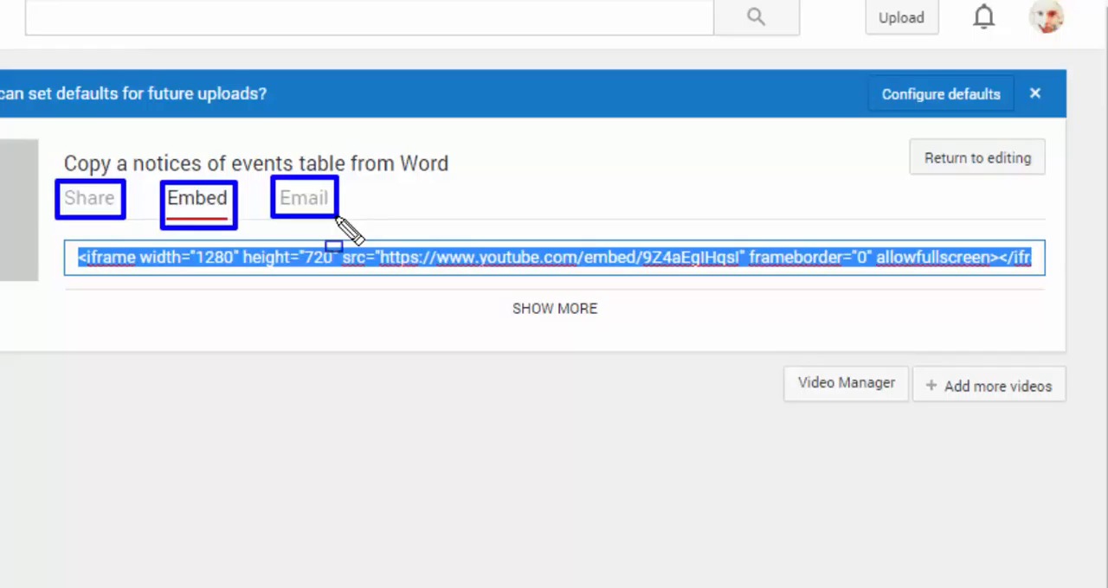
{"action": "key", "text": "Escape"}
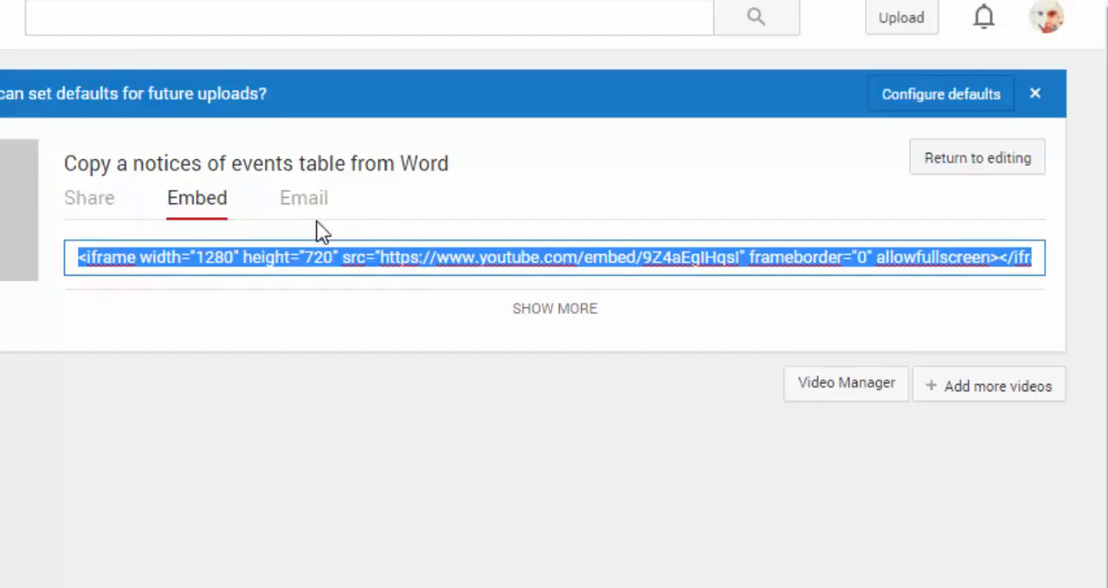
Display the uploaded video's short share link and select it
{"action": "left_click", "coordinate": [87, 215]}
{"action": "left_click", "coordinate": [95, 318]}
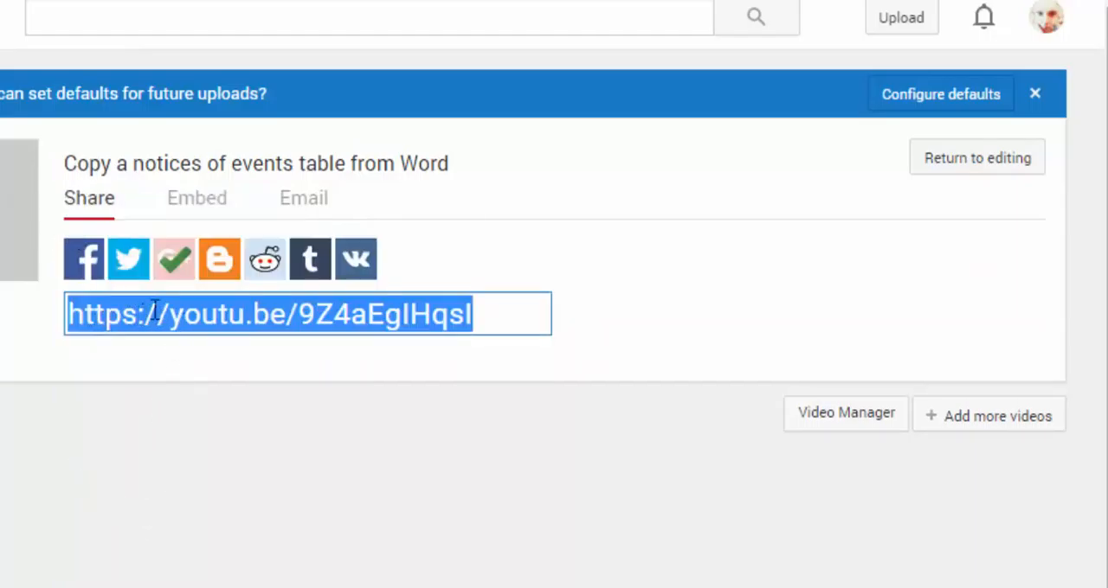
{"action": "right_click", "coordinate": [313, 308]}
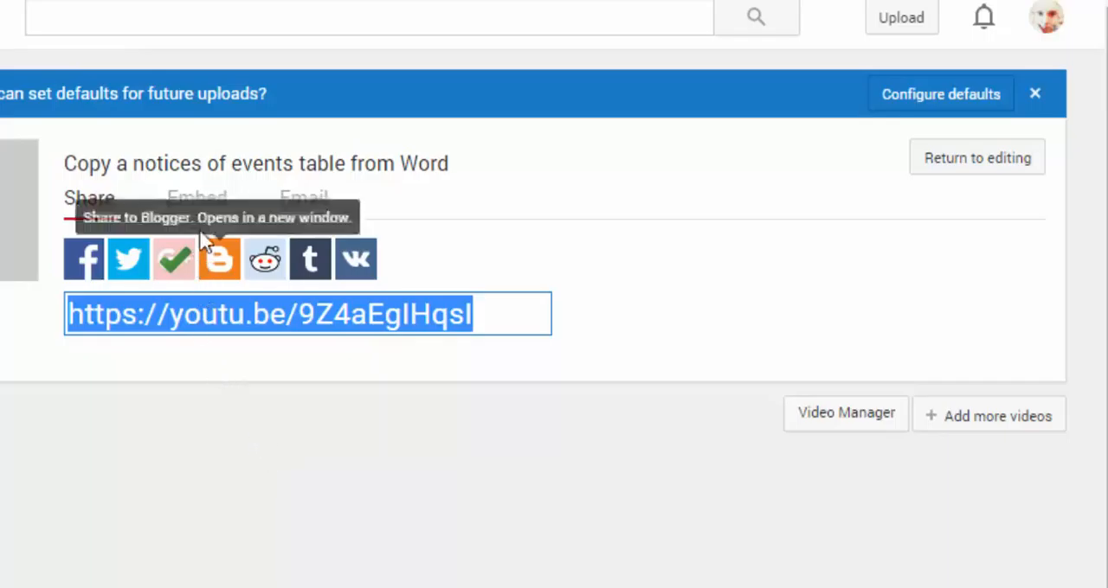
Return to the video's embed option and copy the full iframe code
{"action": "left_click", "coordinate": [202, 206]}
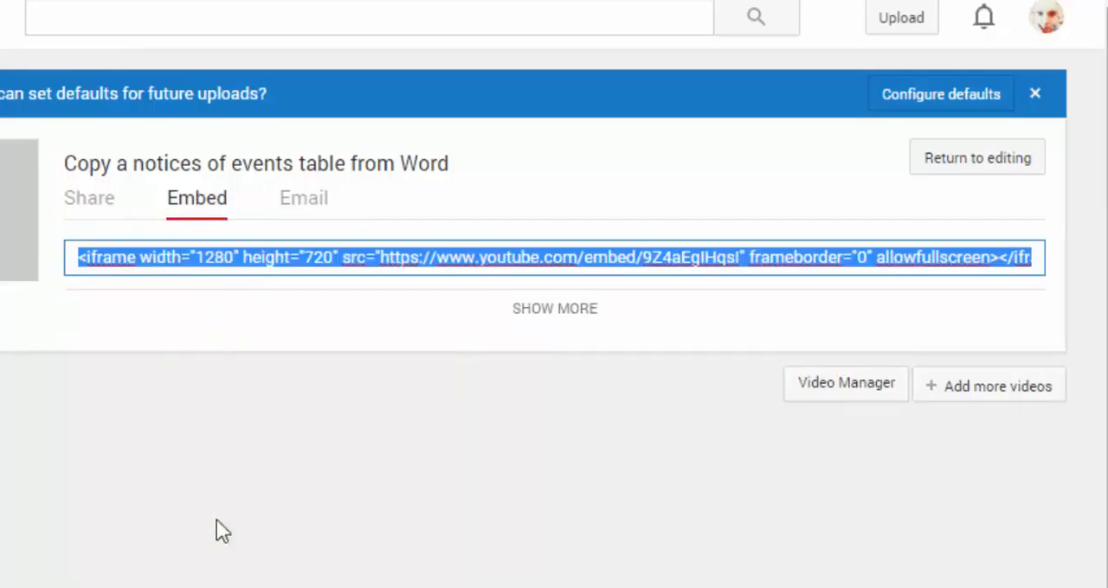
{"action": "right_click", "coordinate": [248, 254]}
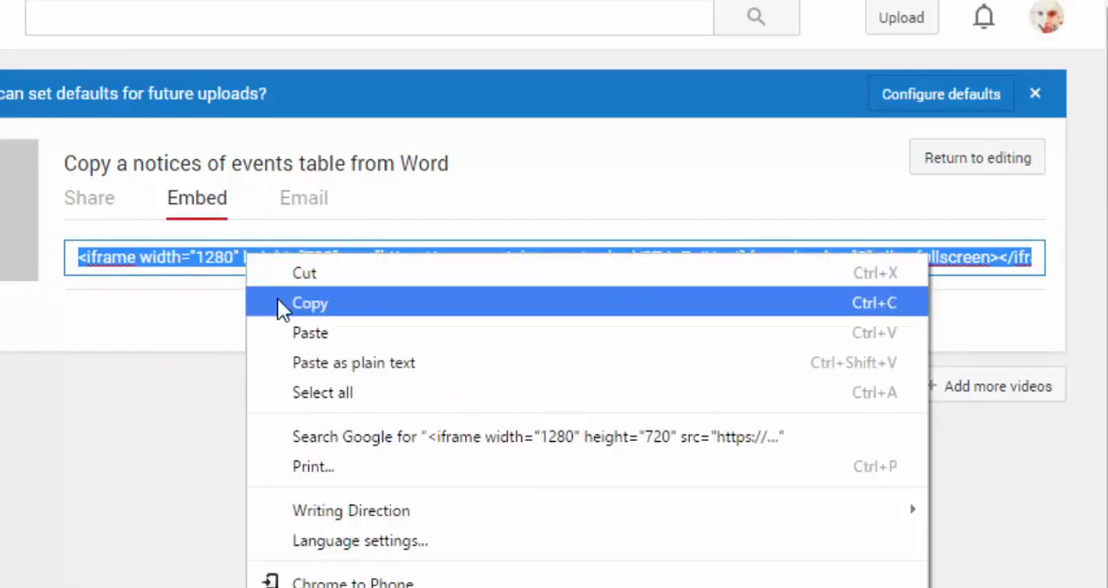
{"action": "left_click", "coordinate": [276, 297]}
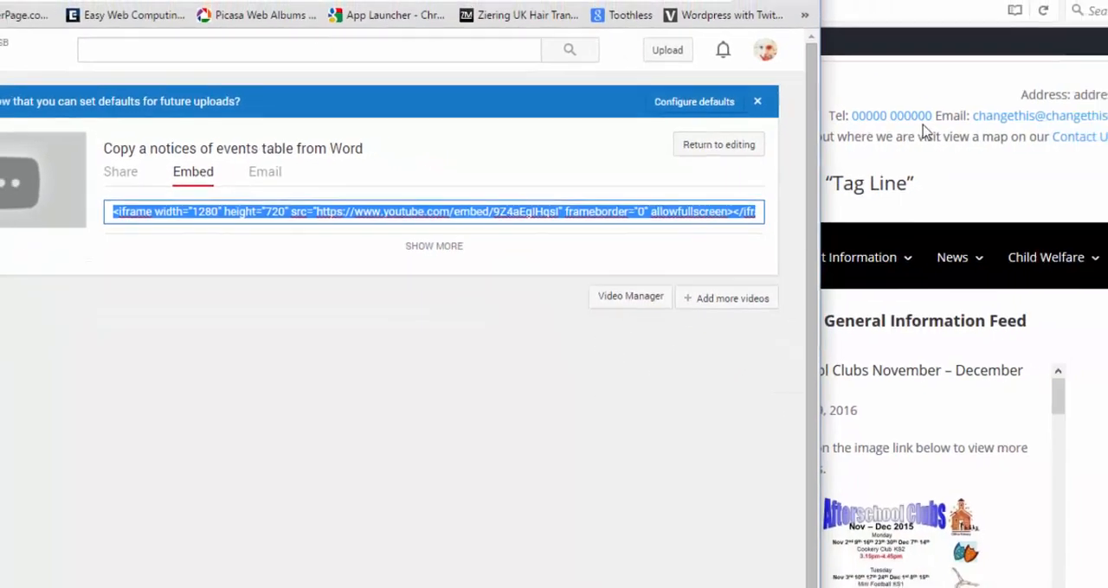
Switch to the school site's WordPress dashboard and add a new post titled "Training Video"
{"action": "left_click", "coordinate": [700, 20]}
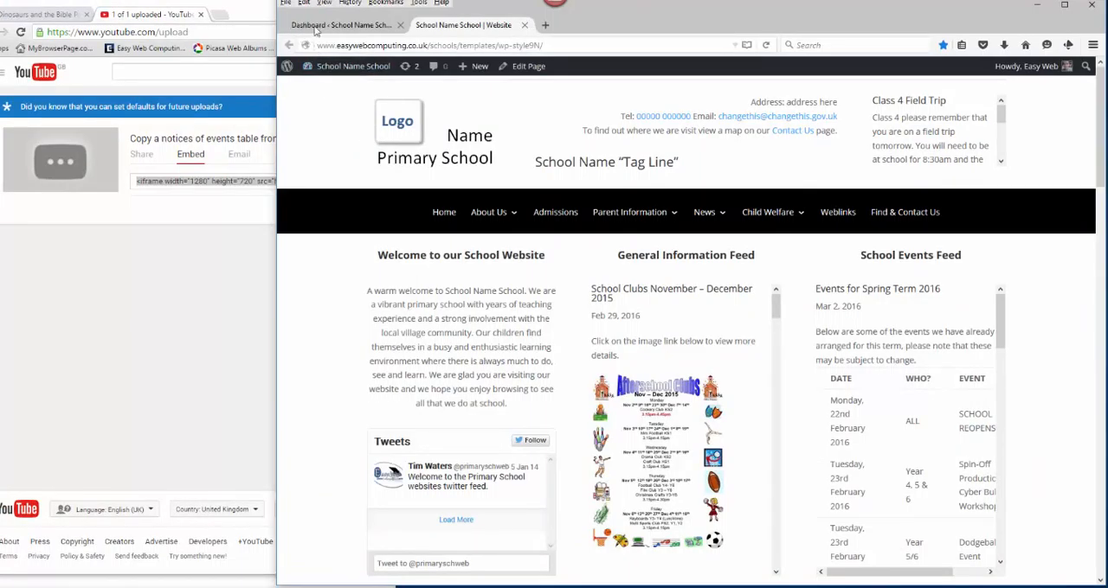
{"action": "left_click", "coordinate": [360, 29]}
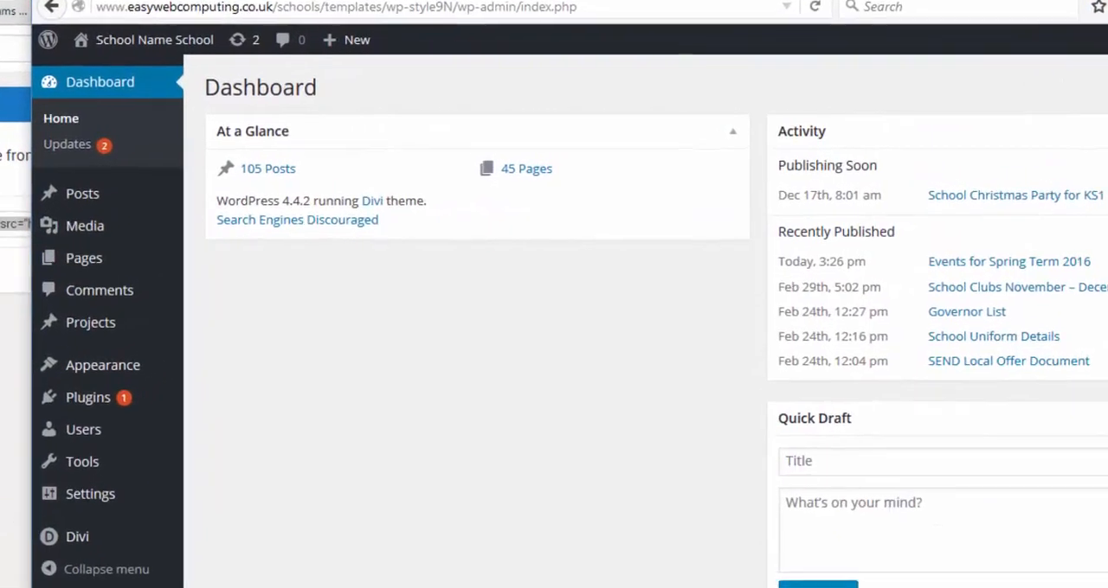
{"action": "mouse_move", "coordinate": [76, 193]}
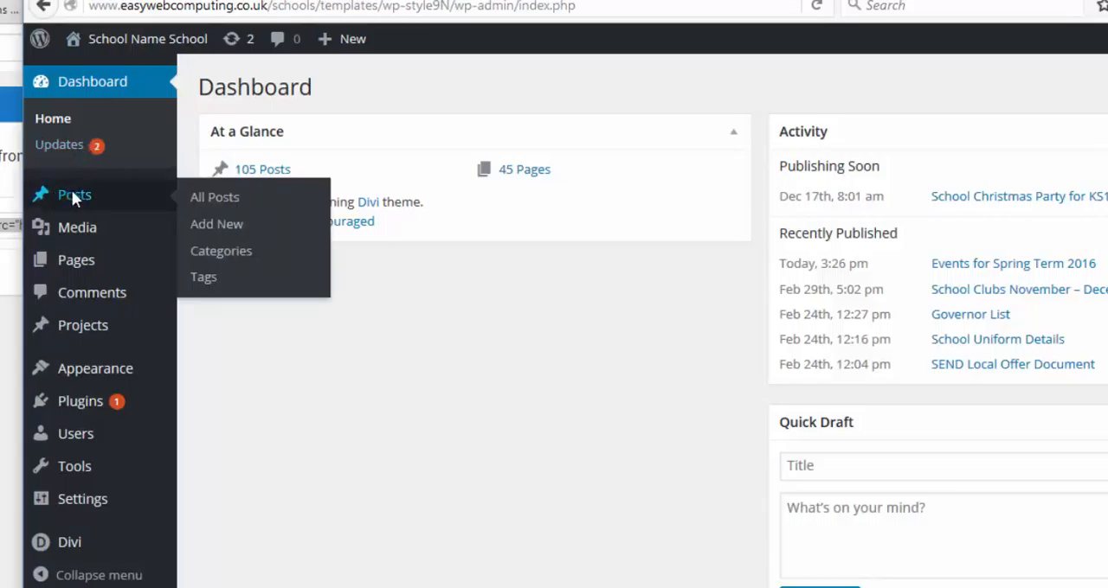
{"action": "left_click", "coordinate": [208, 226]}
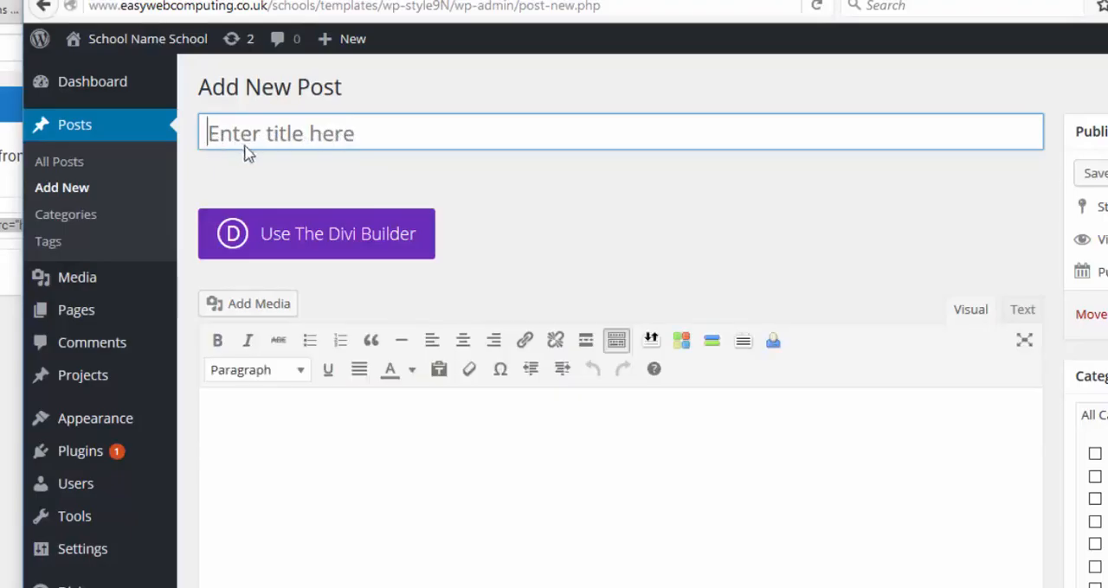
{"action": "type", "text": "Training Video"}
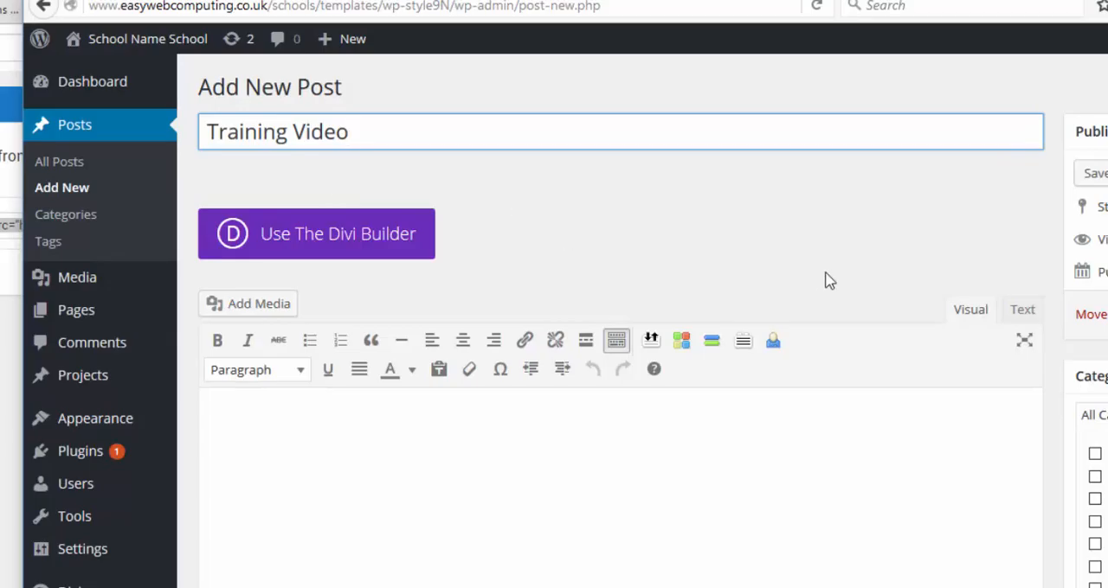
Paste the copied iframe code into the post body in the text (HTML) editing mode
{"action": "left_click", "coordinate": [1024, 317]}
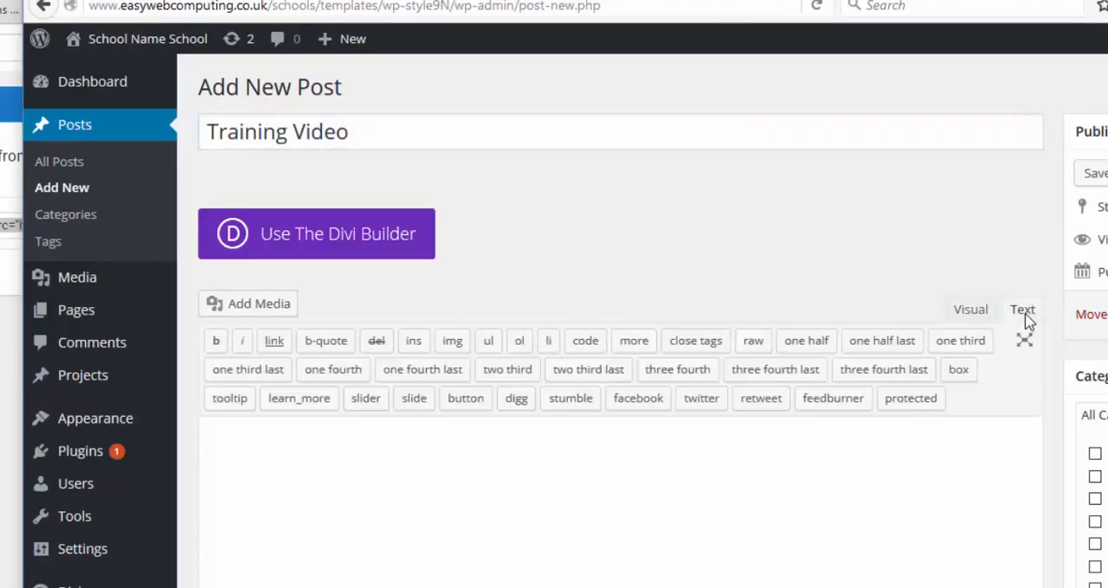
{"action": "right_click", "coordinate": [308, 466]}
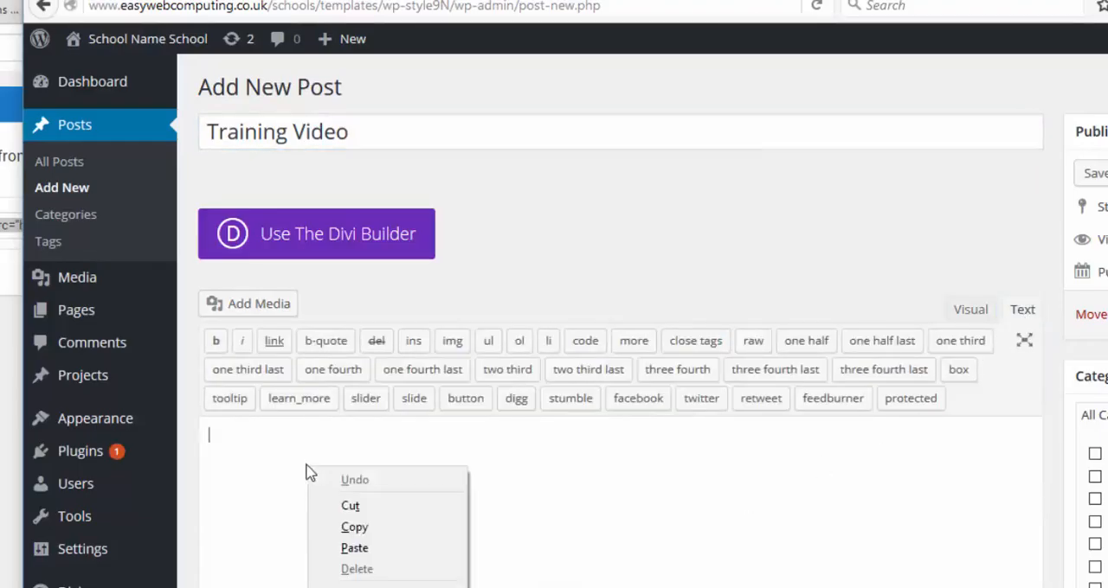
{"action": "left_click", "coordinate": [353, 547]}
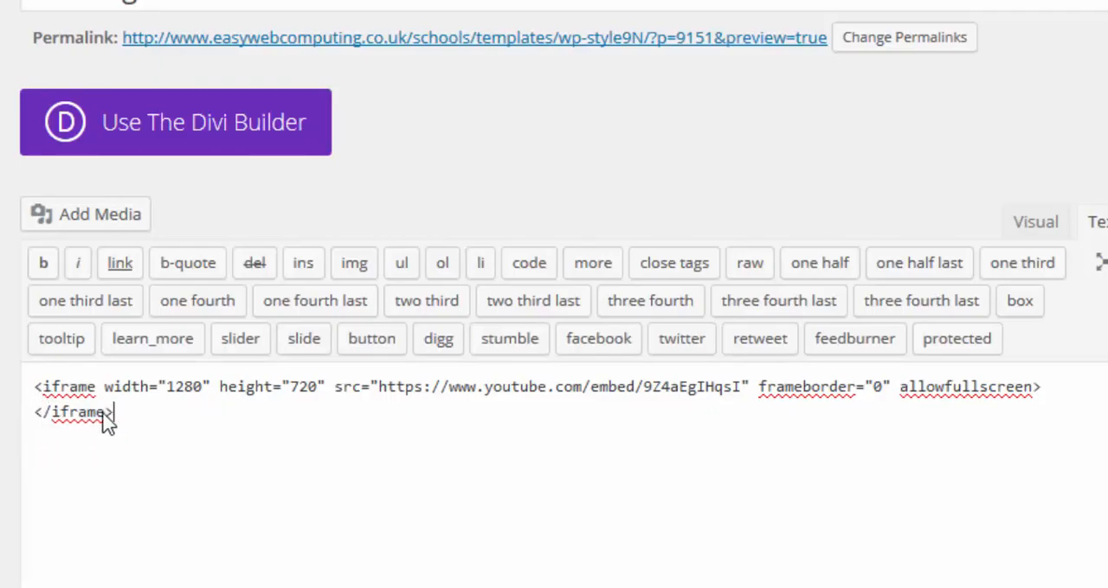
Examine the iframe code's angle brackets and the inverted commas enclosing the video URL, ending at the end of the URL
{"action": "left_click", "coordinate": [40, 389]}
{"action": "left_click_drag", "start_coordinate": [40, 389], "coordinate": [32, 391]}
{"action": "left_click", "coordinate": [1037, 387]}
{"action": "left_click_drag", "start_coordinate": [1037, 382], "coordinate": [1041, 382]}
{"action": "left_click", "coordinate": [948, 464]}
{"action": "left_click", "coordinate": [374, 387]}
{"action": "key", "text": "shift+Right"}
{"action": "left_click", "coordinate": [258, 449]}
{"action": "left_click_drag", "start_coordinate": [381, 389], "coordinate": [746, 392]}
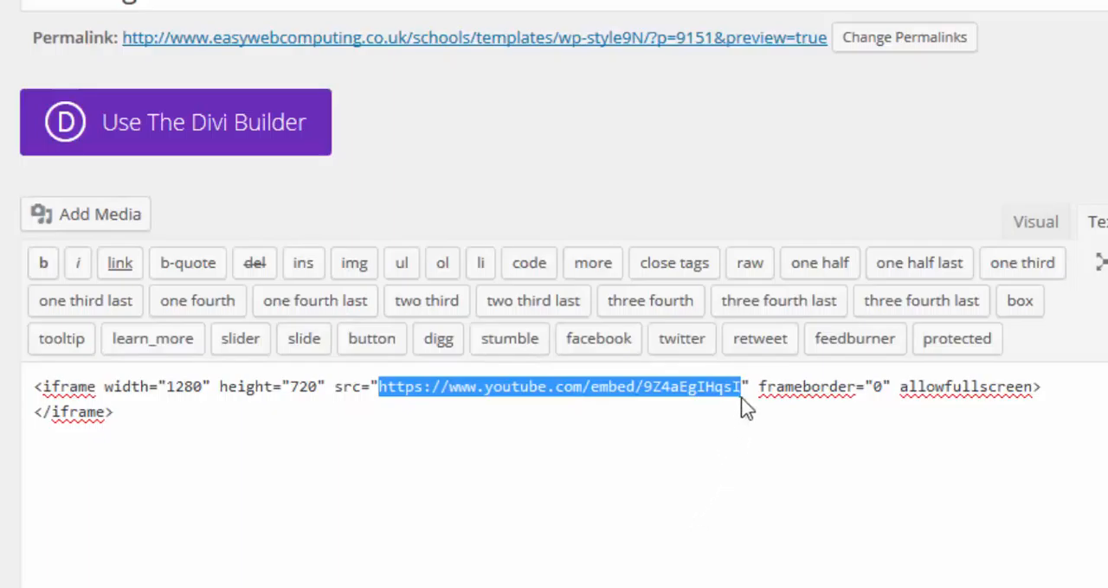
{"action": "left_click_drag", "start_coordinate": [743, 391], "coordinate": [747, 388]}
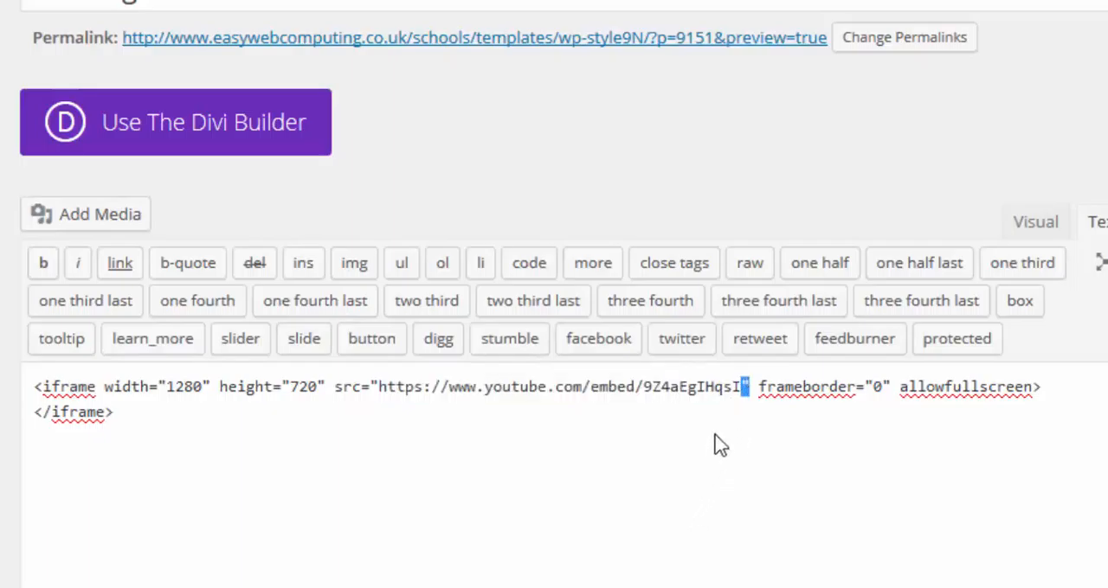
{"action": "left_click", "coordinate": [738, 388]}
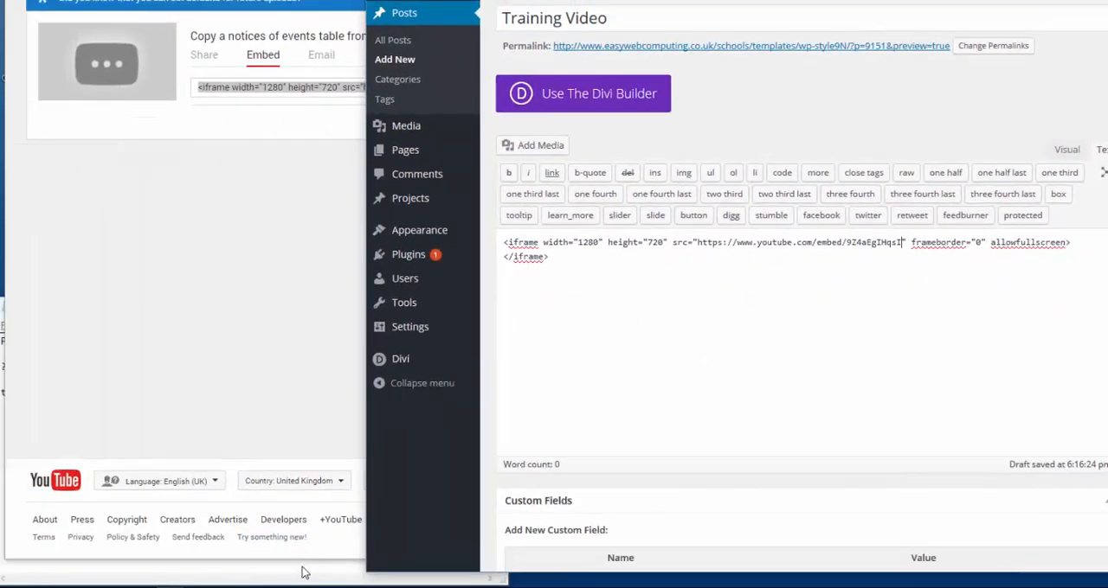
Switch to the Notepad file "rewind video after playing.txt" and copy the text "?rel=0"
{"action": "left_click", "coordinate": [302, 568]}
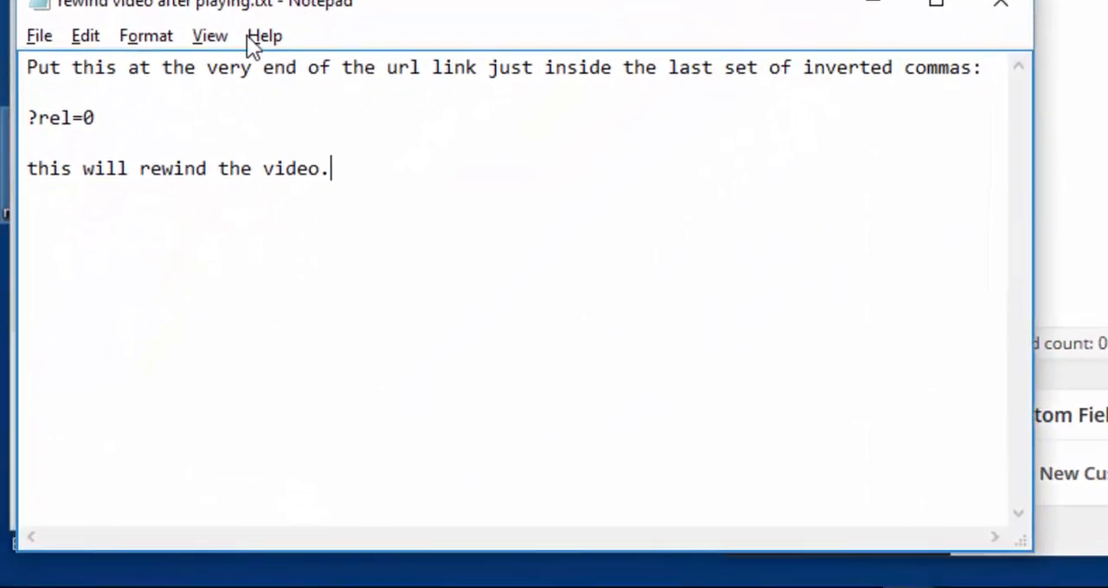
{"action": "right_click", "coordinate": [73, 122]}
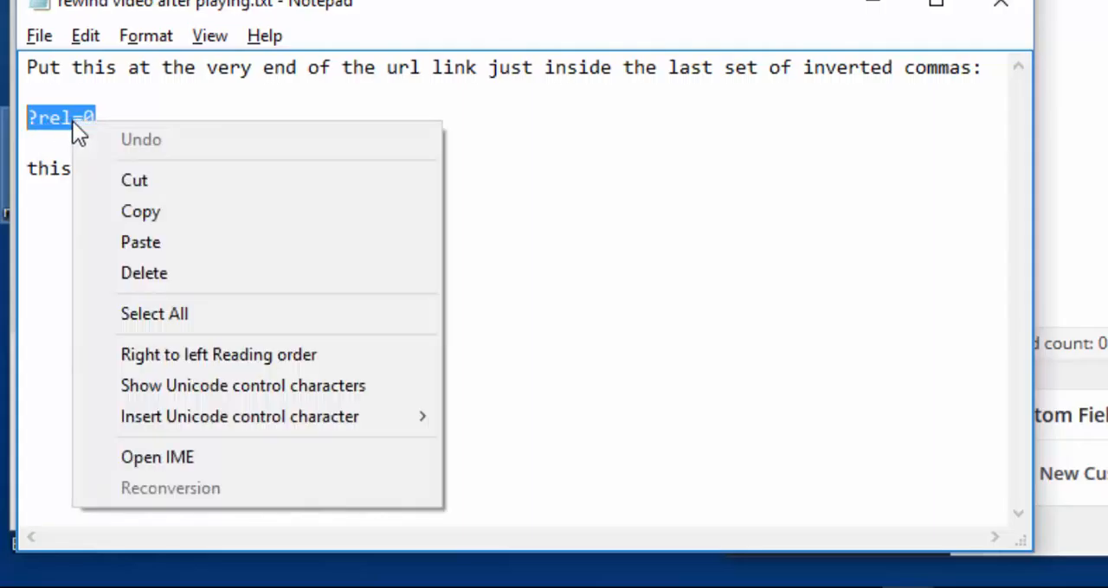
{"action": "left_click", "coordinate": [121, 212]}
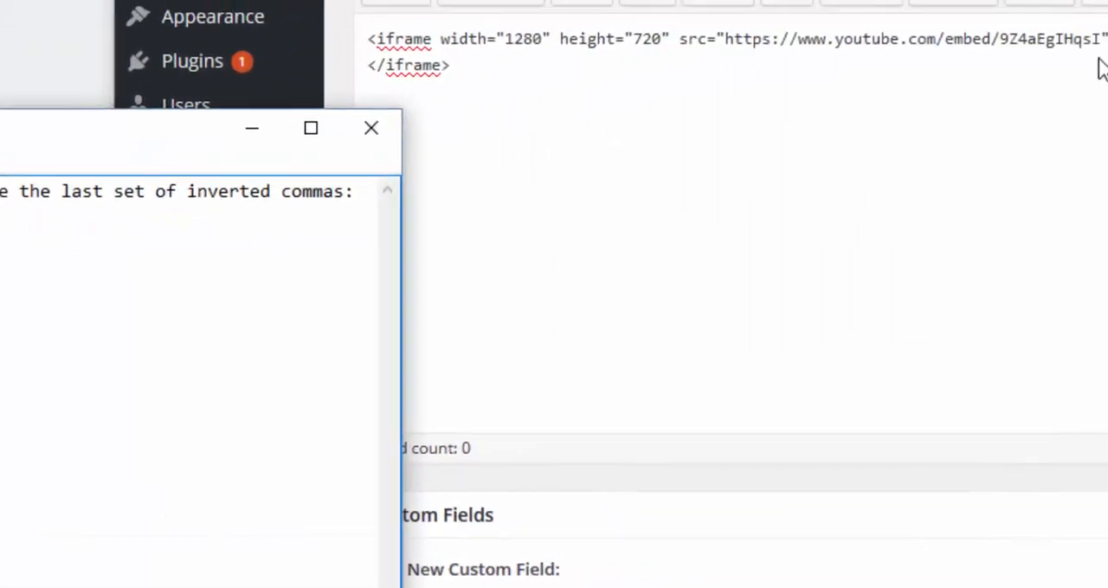
Paste "?rel=0" at the end of the video URL in the post's iframe code, just inside the closing inverted commas
{"action": "left_click", "coordinate": [1100, 43]}
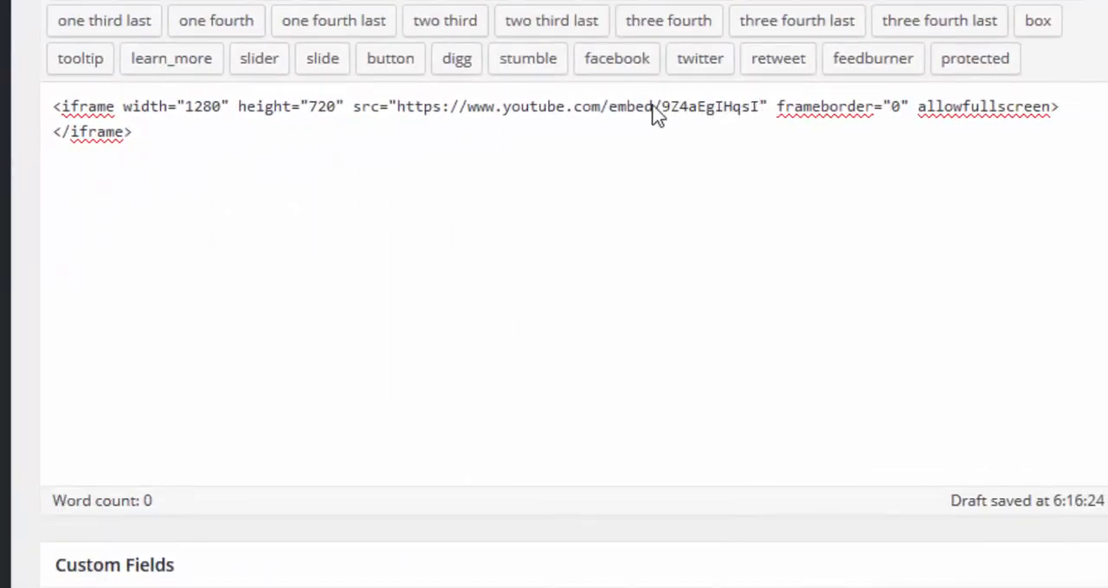
{"action": "left_click_drag", "start_coordinate": [661, 112], "coordinate": [755, 116]}
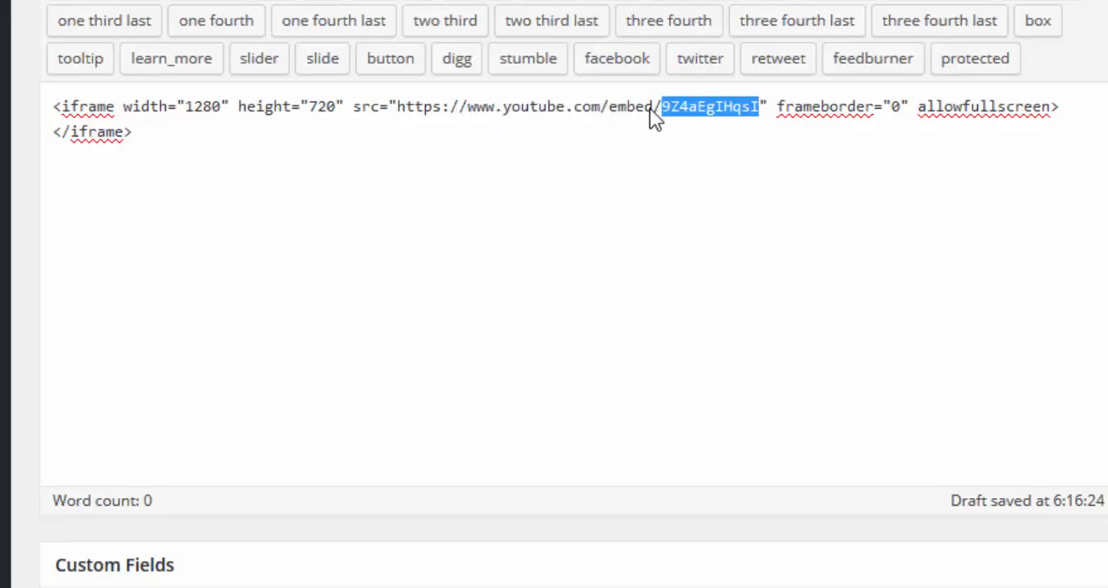
{"action": "left_click", "coordinate": [761, 113]}
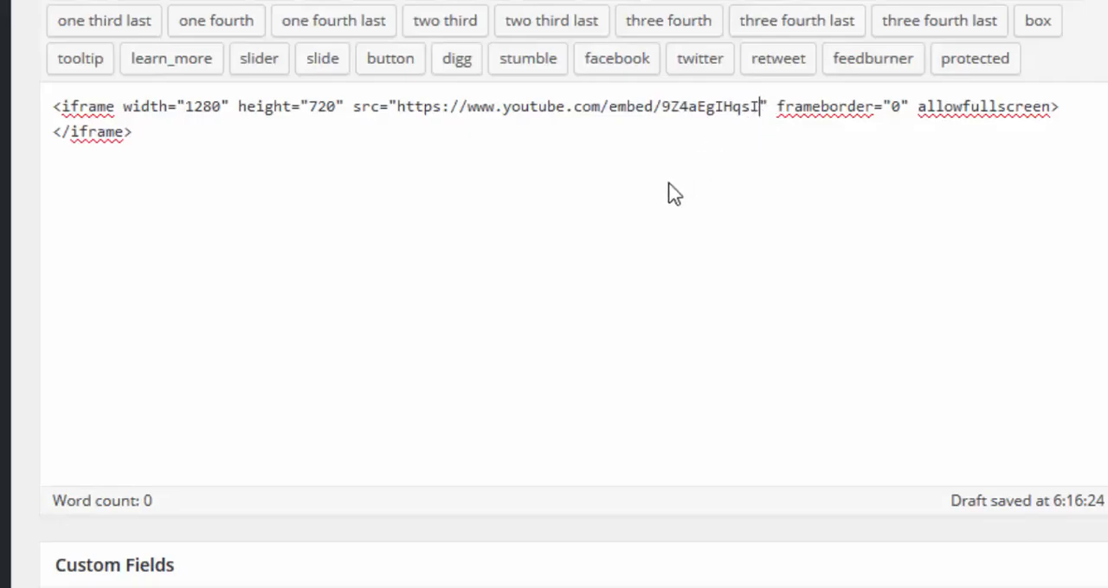
{"action": "key", "text": "ctrl+v"}
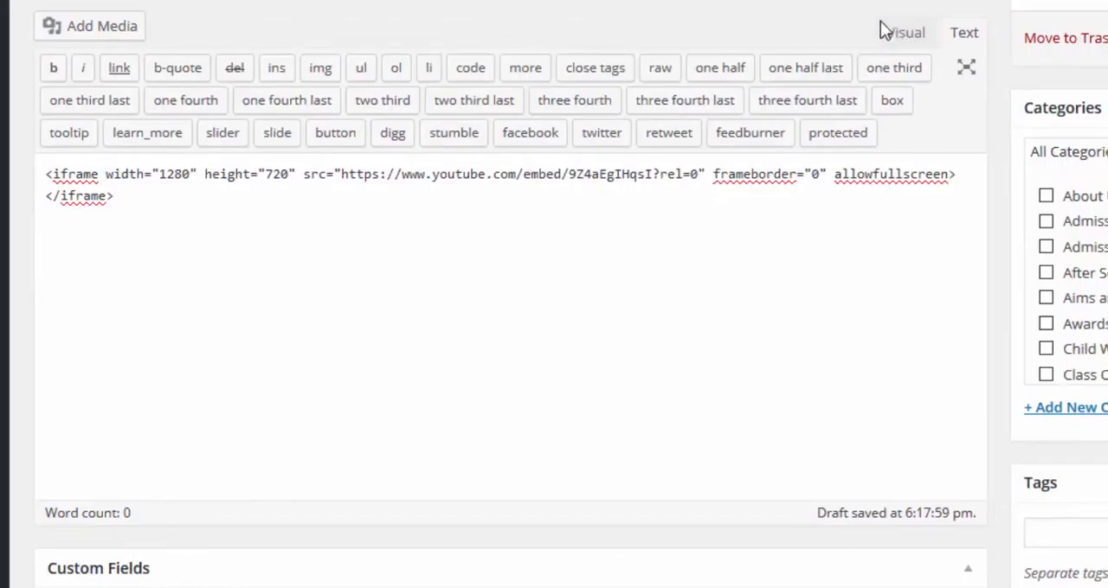
Change the post editor to visual mode and check the embedded video's placeholder
{"action": "left_click", "coordinate": [888, 26]}
{"action": "scroll", "coordinate": [668, 293], "scroll_direction": "down", "scroll_amount": 2}
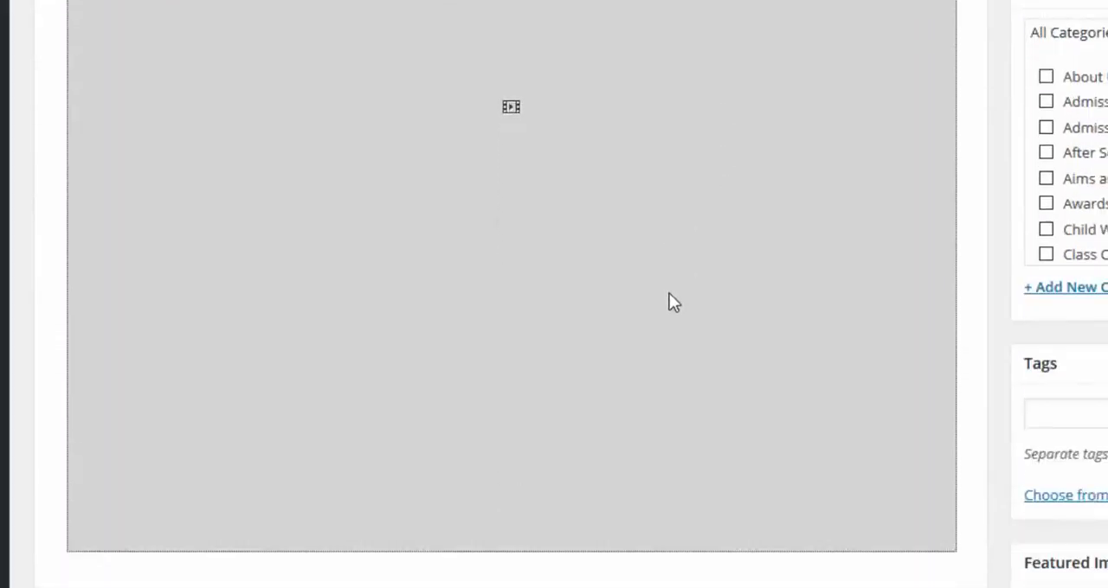
{"action": "scroll", "coordinate": [669, 293], "scroll_direction": "up", "scroll_amount": 1}
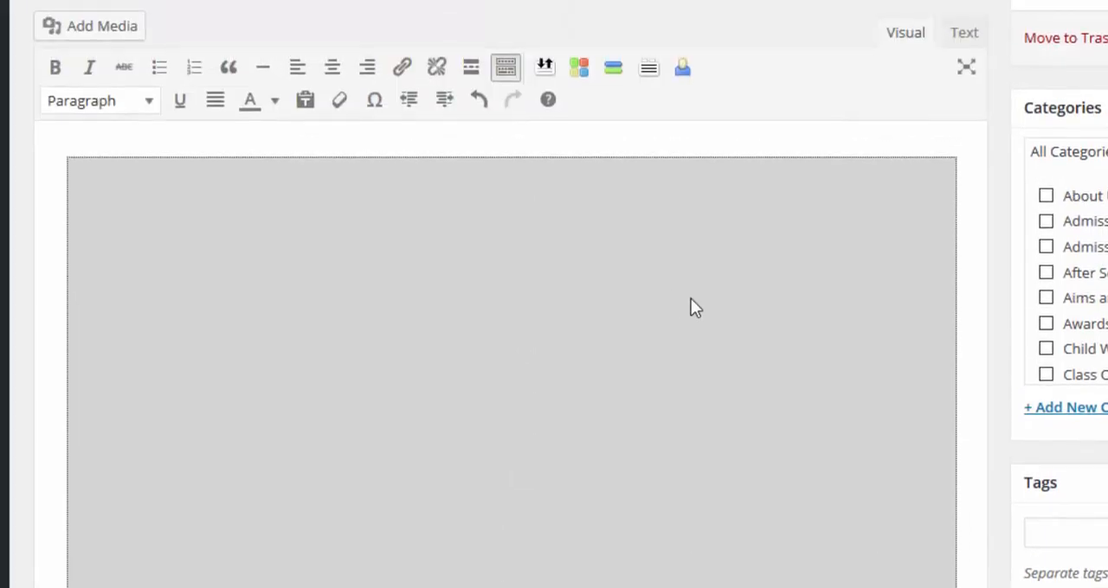
Assign the Training Video post to the General Blog category and publish it
{"action": "scroll", "coordinate": [988, 256], "scroll_direction": "down", "scroll_amount": 2}
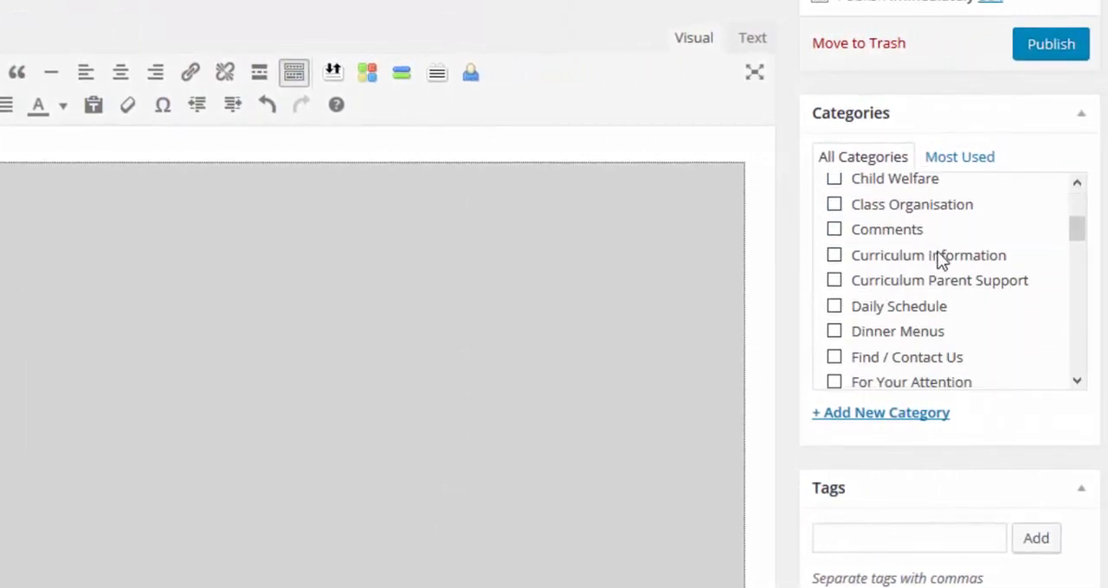
{"action": "scroll", "coordinate": [987, 259], "scroll_direction": "down", "scroll_amount": 2}
{"action": "left_click", "coordinate": [900, 292]}
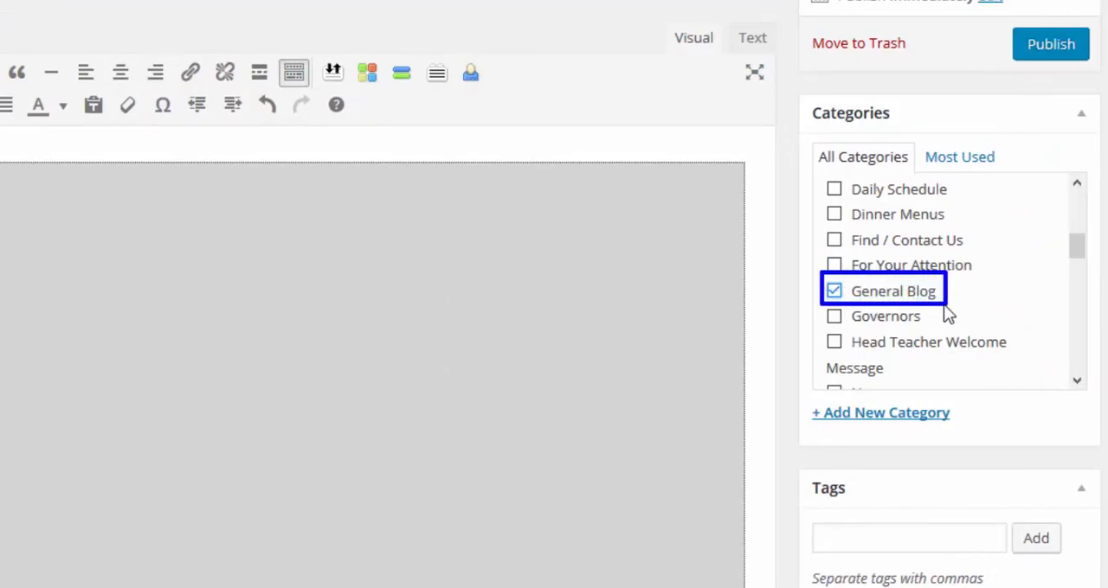
{"action": "left_click", "coordinate": [1060, 45]}
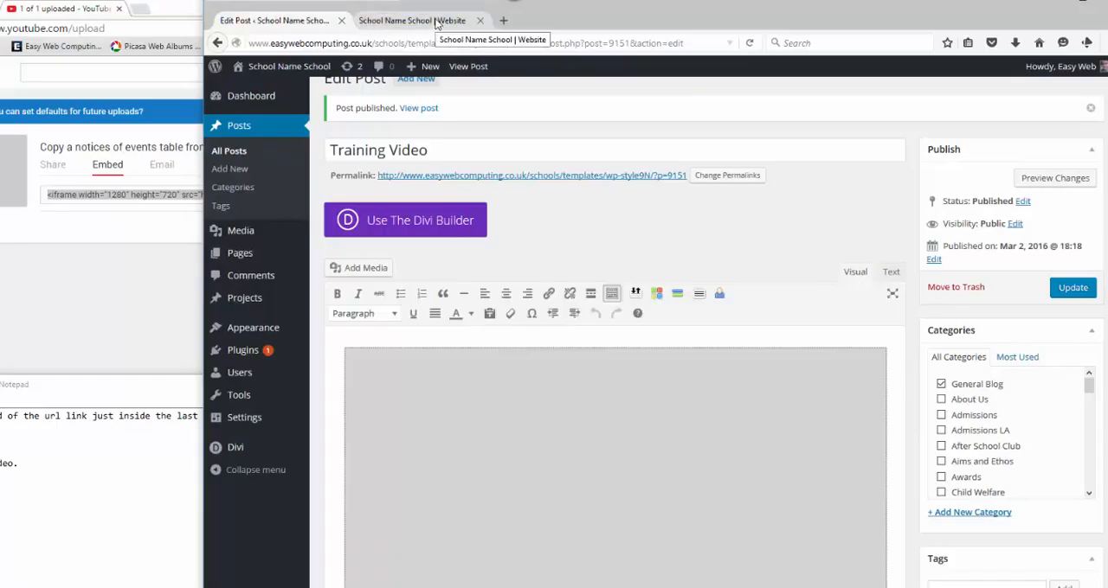
Reload the school website's home page, then open its Blog page under News and view the Training Video post
{"action": "left_click", "coordinate": [435, 20]}
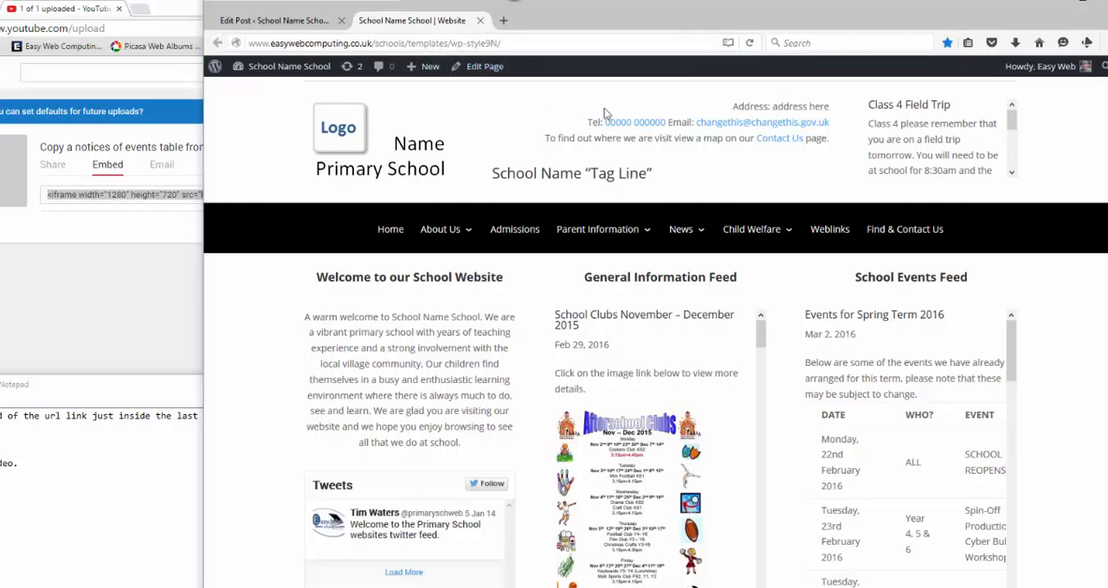
{"action": "left_click", "coordinate": [751, 43]}
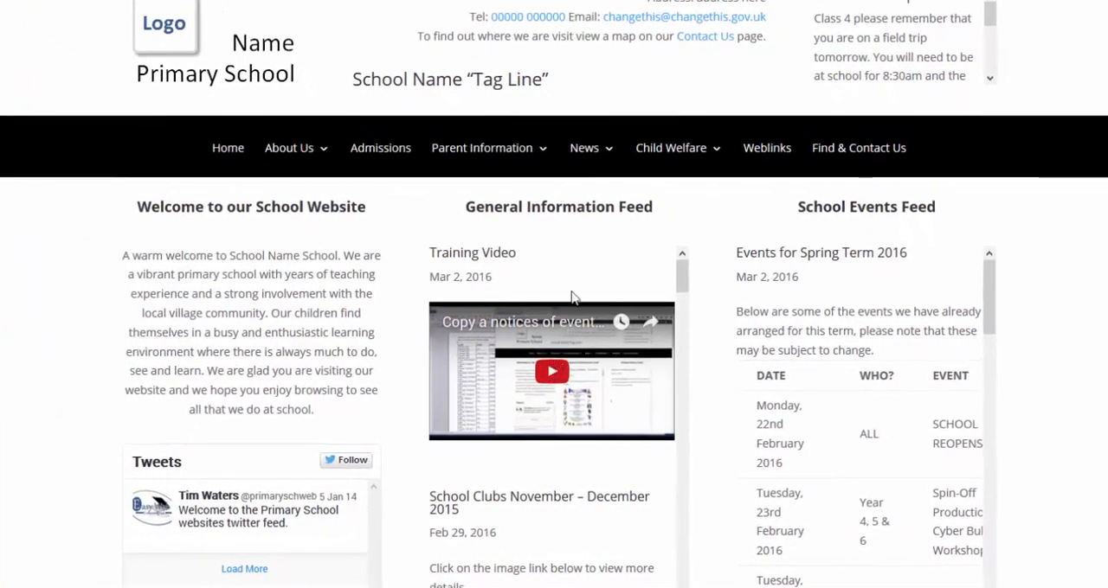
{"action": "mouse_move", "coordinate": [623, 178]}
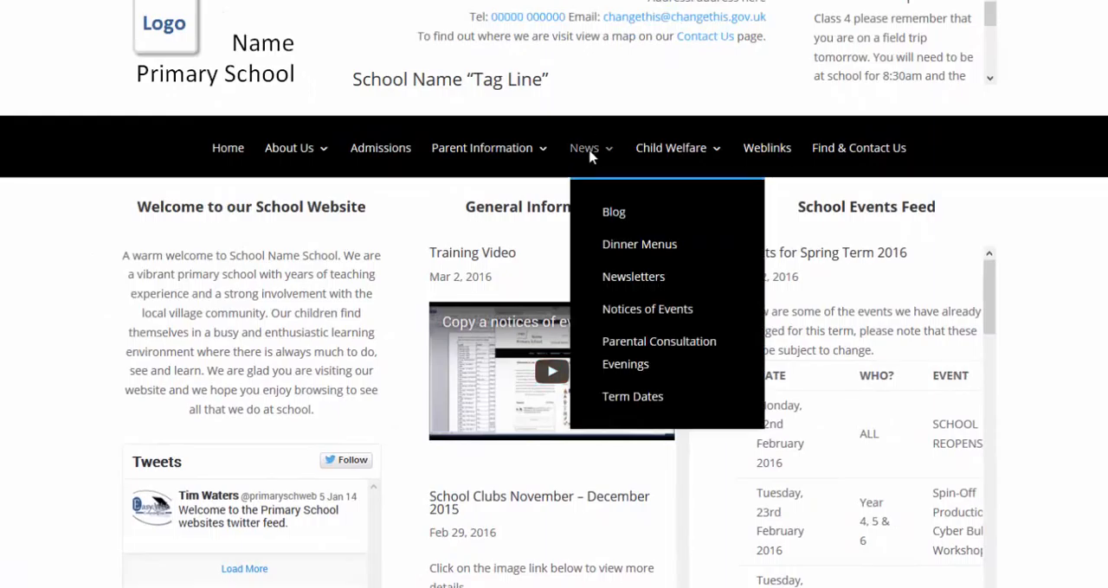
{"action": "left_click", "coordinate": [609, 215]}
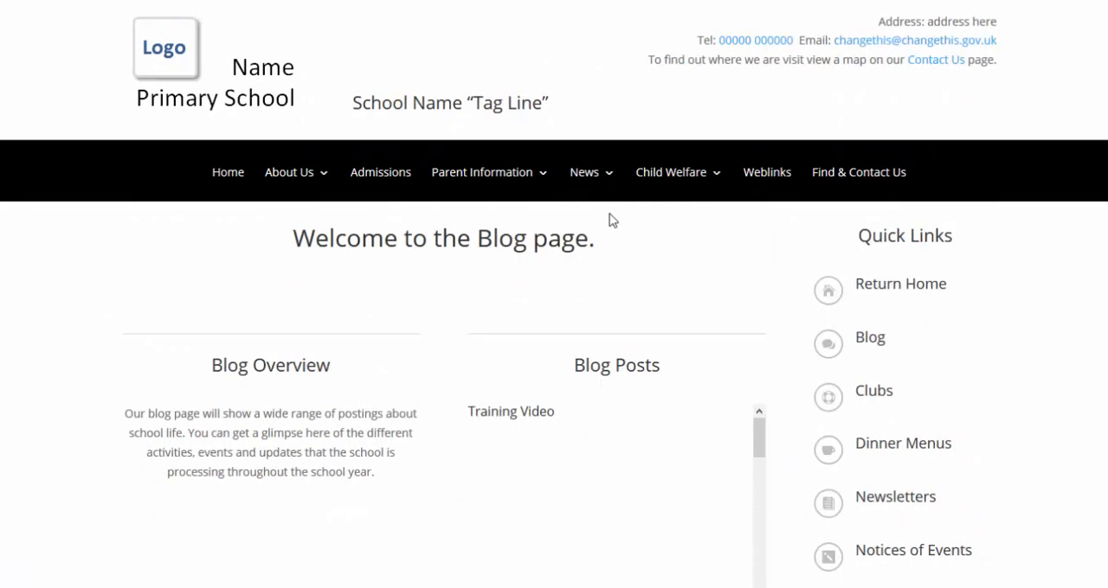
{"action": "scroll", "coordinate": [862, 348], "scroll_direction": "down", "scroll_amount": 4}
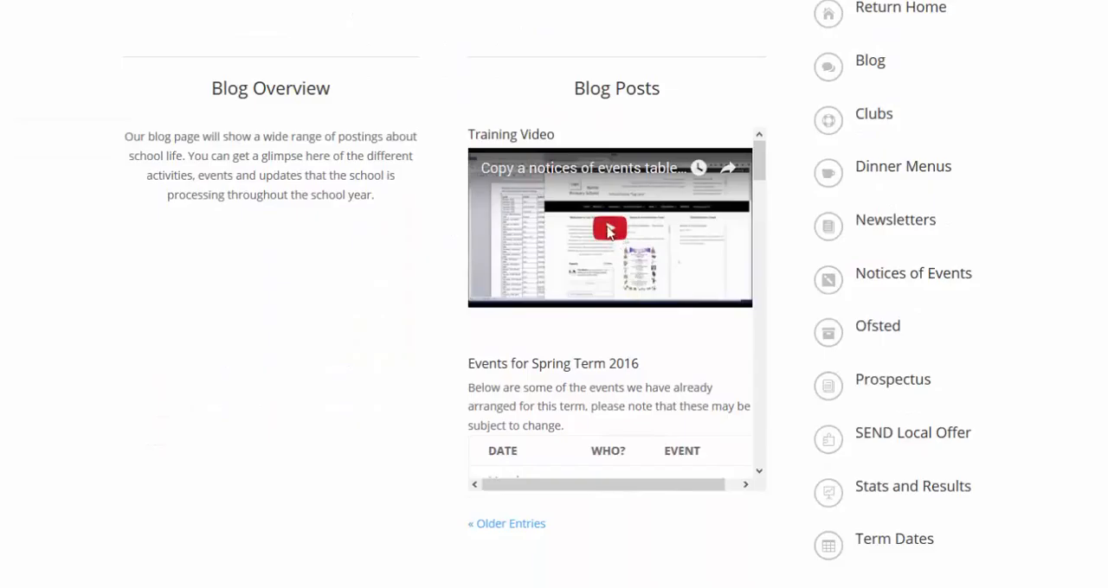
Play the embedded Training Video briefly, pause it, and skip to the end to check how it finishes
{"action": "left_click", "coordinate": [607, 225]}
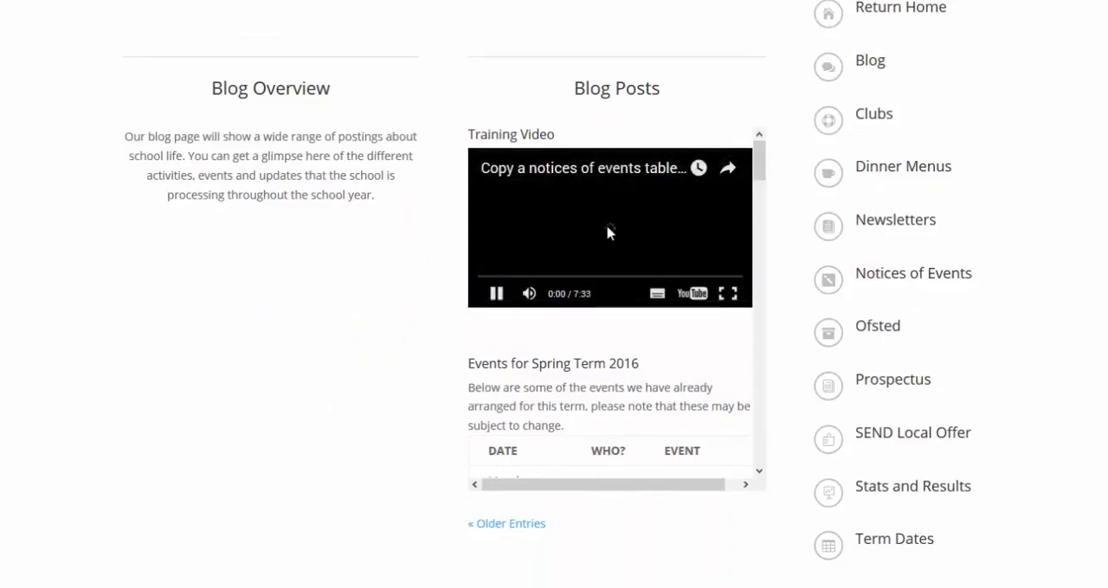
{"action": "left_click", "coordinate": [501, 295]}
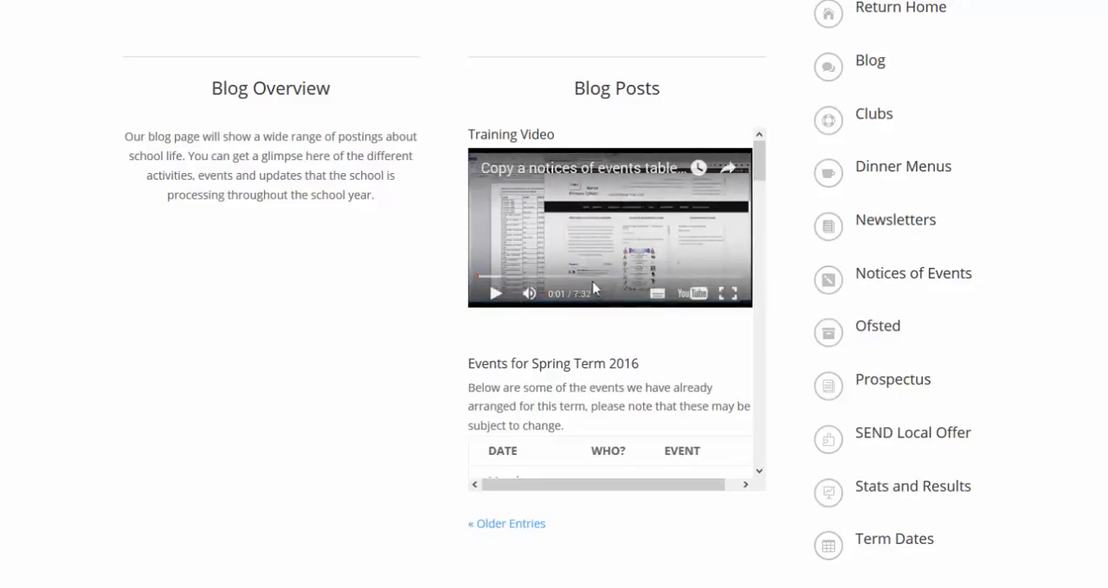
{"action": "left_click_drag", "start_coordinate": [515, 277], "coordinate": [741, 280]}
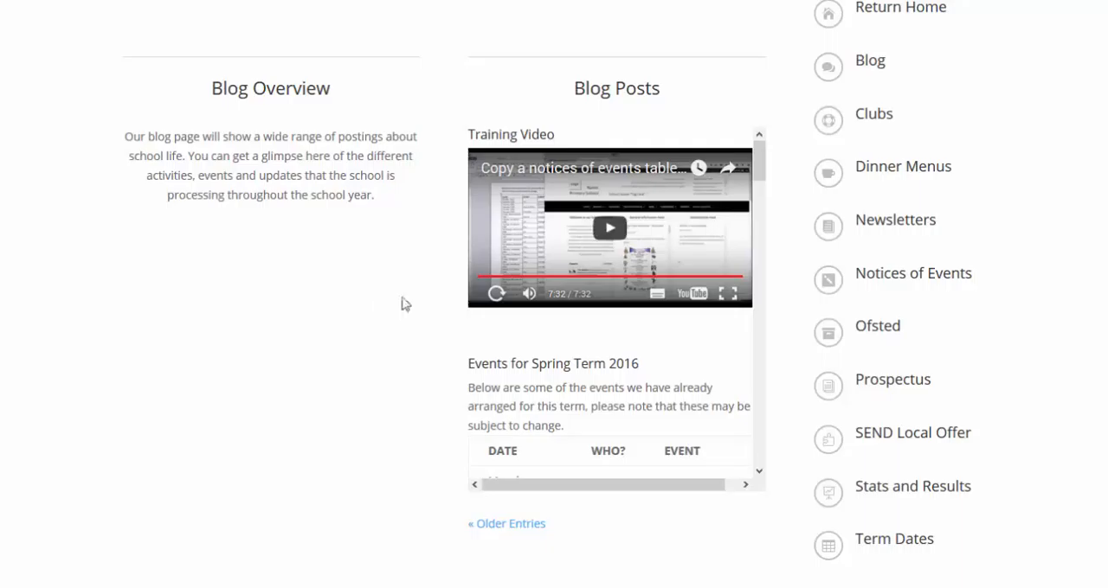
Return to the Training Video post's editor, change it to text mode, and select "?rel=0" in the iframe code
{"action": "left_click", "coordinate": [286, 11]}
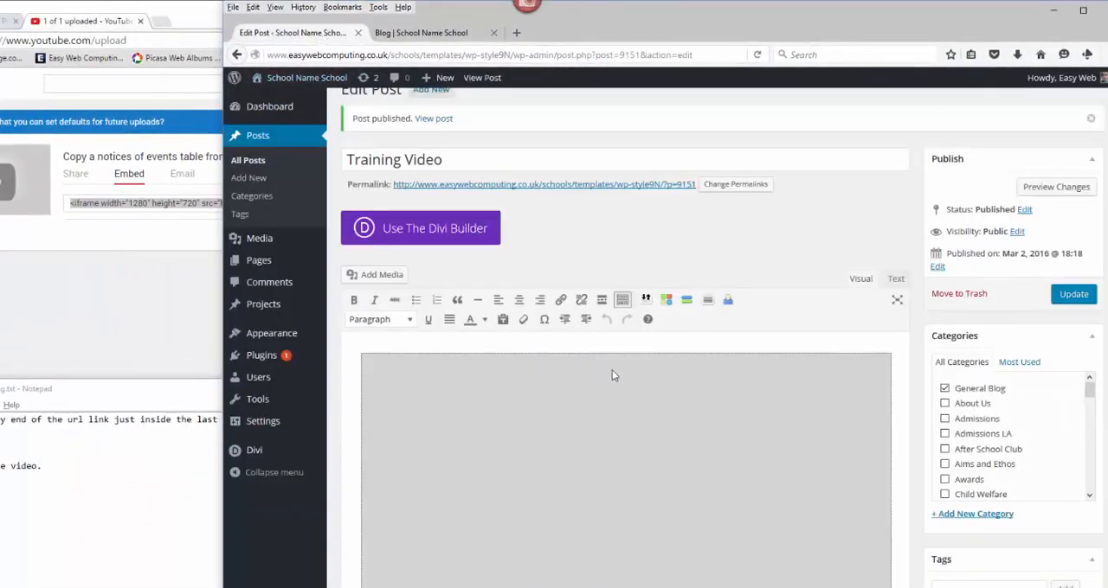
{"action": "left_click", "coordinate": [896, 279]}
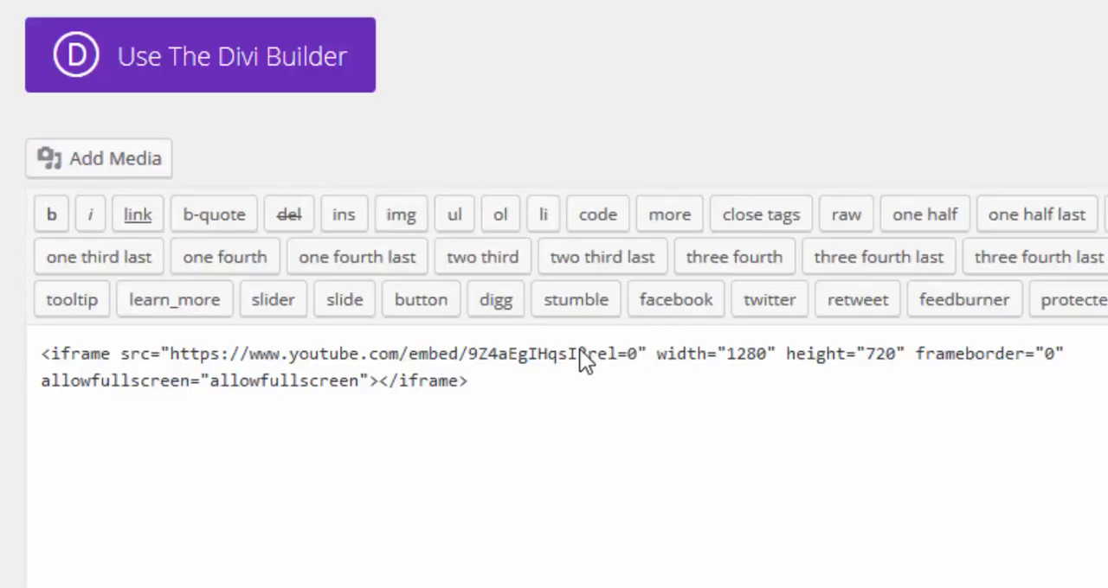
{"action": "left_click_drag", "start_coordinate": [580, 353], "coordinate": [618, 355]}
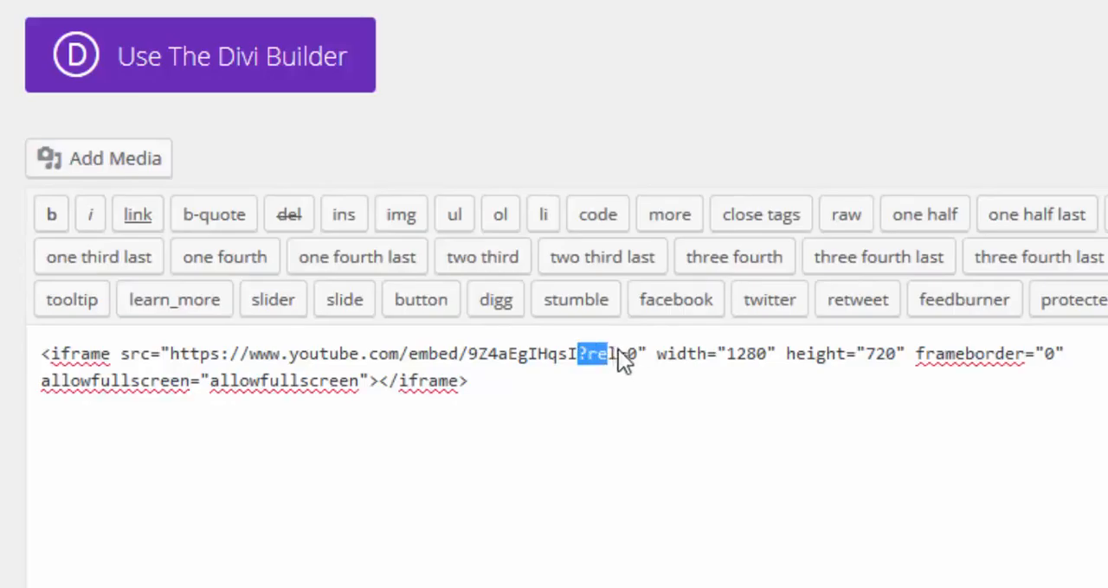